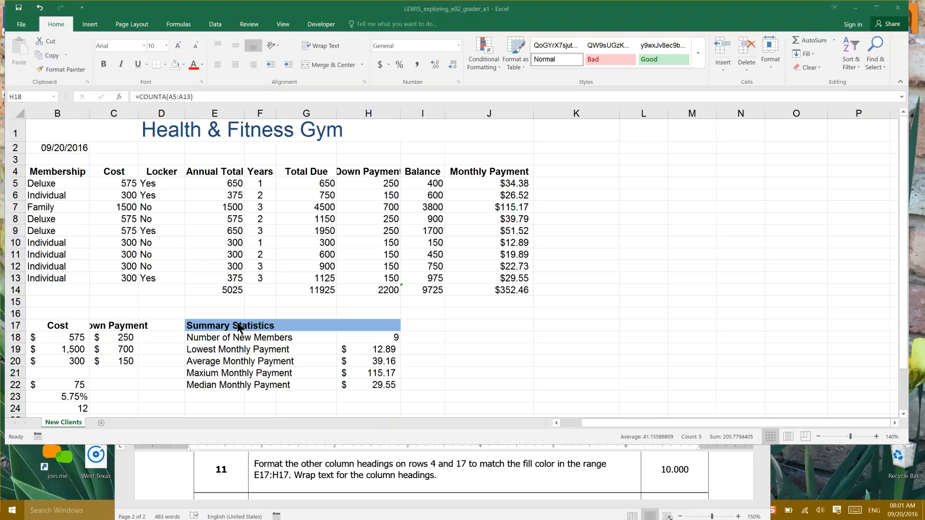
- Apply the light blue theme fill color to the Summary Statistics heading range E17:H17
{"action": "left_click", "coordinate": [211, 323]}
{"action": "left_click_drag", "start_coordinate": [212, 324], "coordinate": [370, 327]}
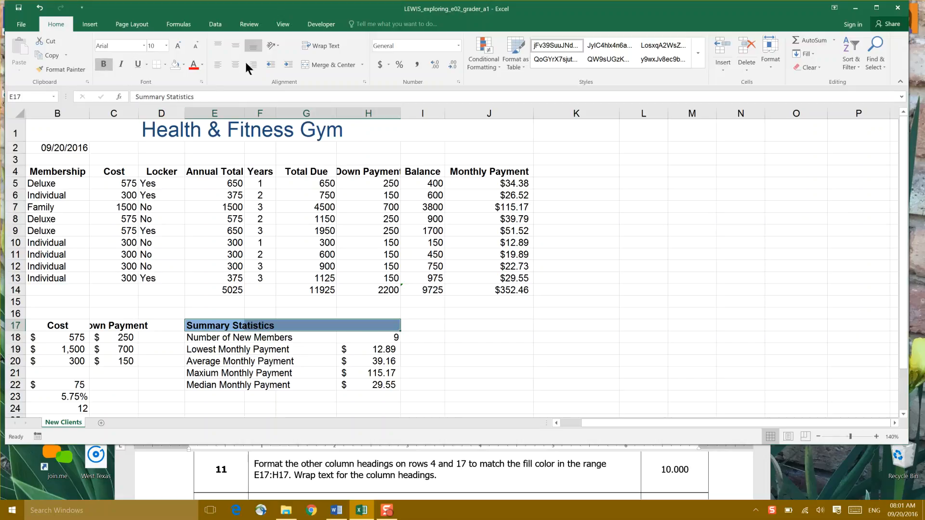
{"action": "left_click", "coordinate": [183, 65]}
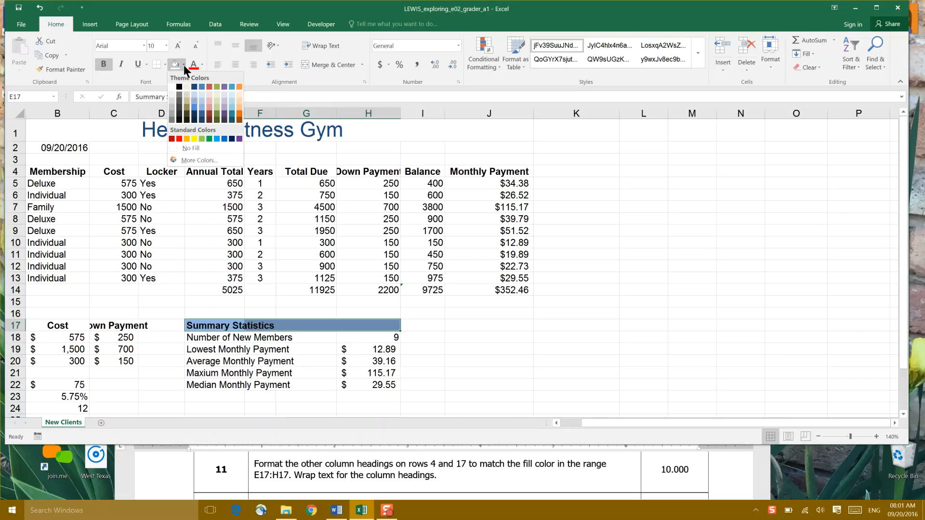
{"action": "left_click", "coordinate": [194, 100]}
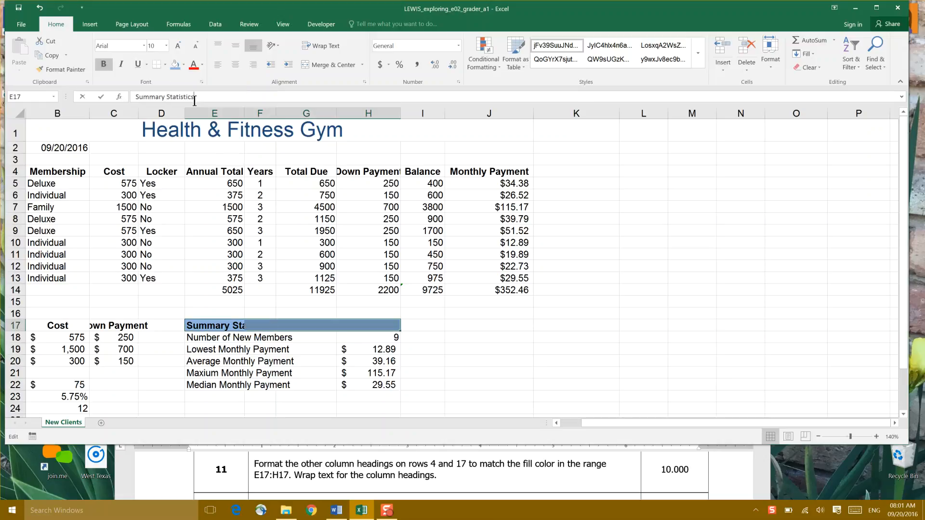
{"action": "left_click", "coordinate": [195, 98]}
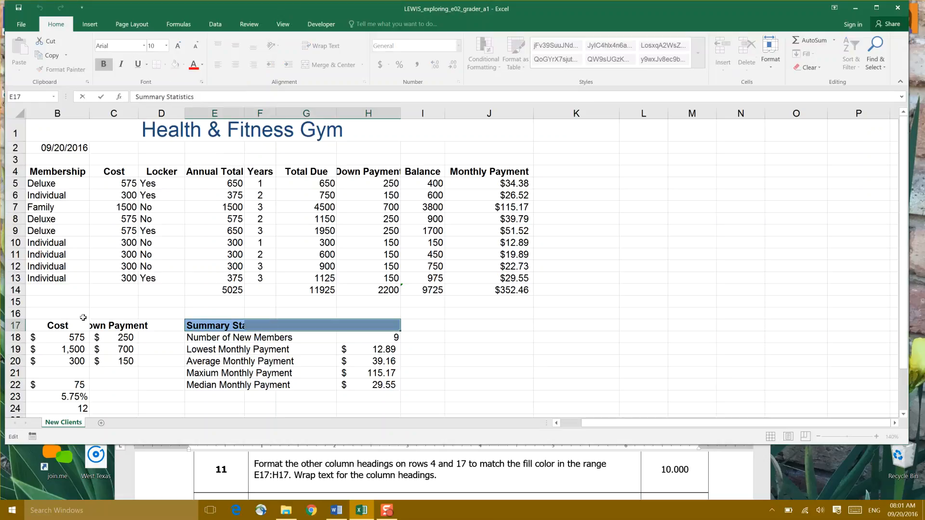
- Apply the same blue fill to the column headings in B17:D17 and B4:J4
{"action": "left_click", "coordinate": [33, 325]}
{"action": "left_click_drag", "start_coordinate": [34, 325], "coordinate": [168, 327]}
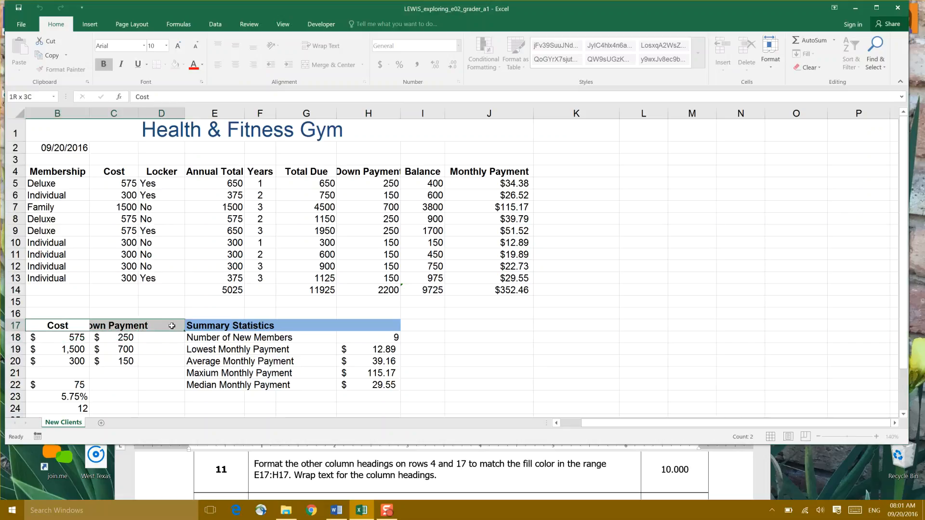
{"action": "left_click", "coordinate": [175, 66]}
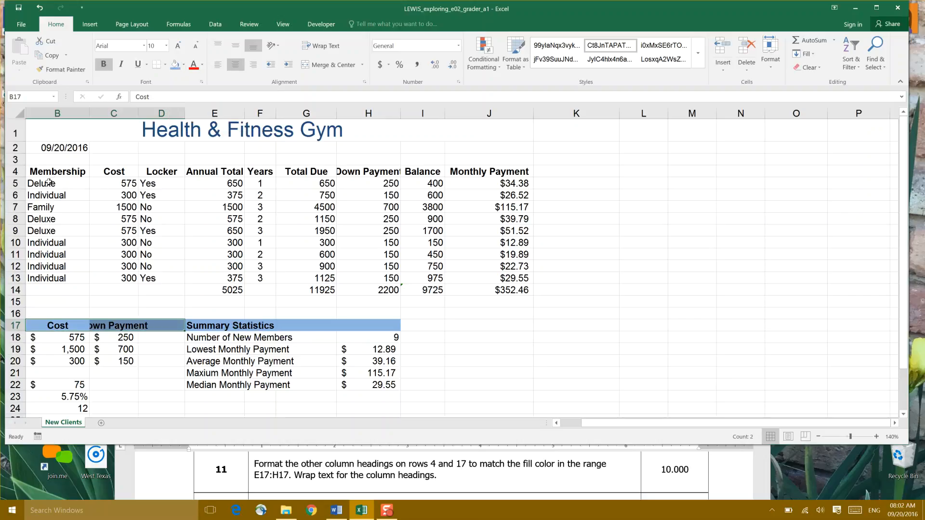
{"action": "left_click_drag", "start_coordinate": [35, 171], "coordinate": [488, 177]}
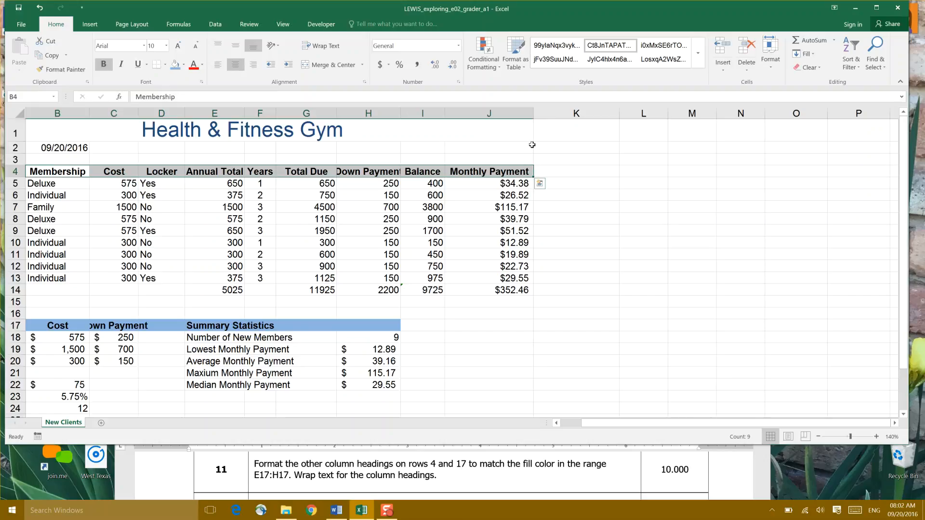
{"action": "left_click", "coordinate": [174, 65]}
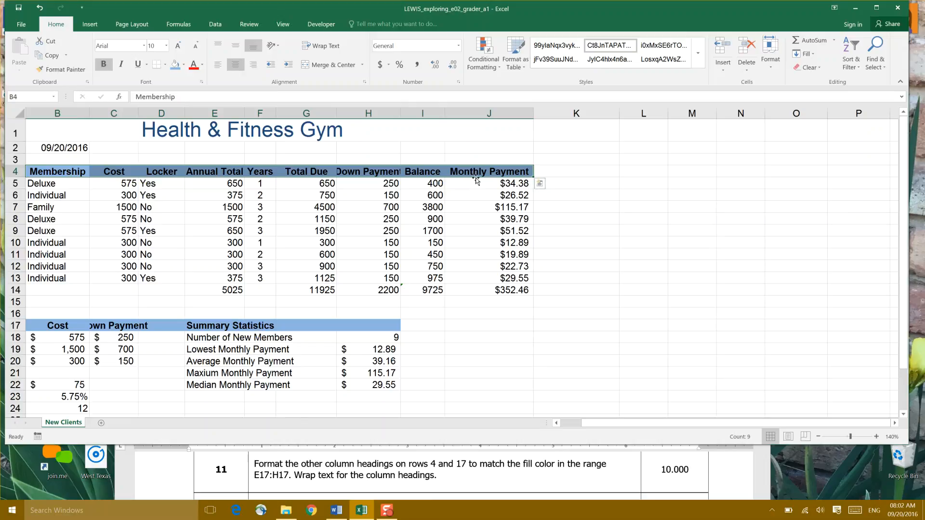
- Turn on text wrapping for the row 4 column headings in B4:J4
{"action": "left_click", "coordinate": [202, 81]}
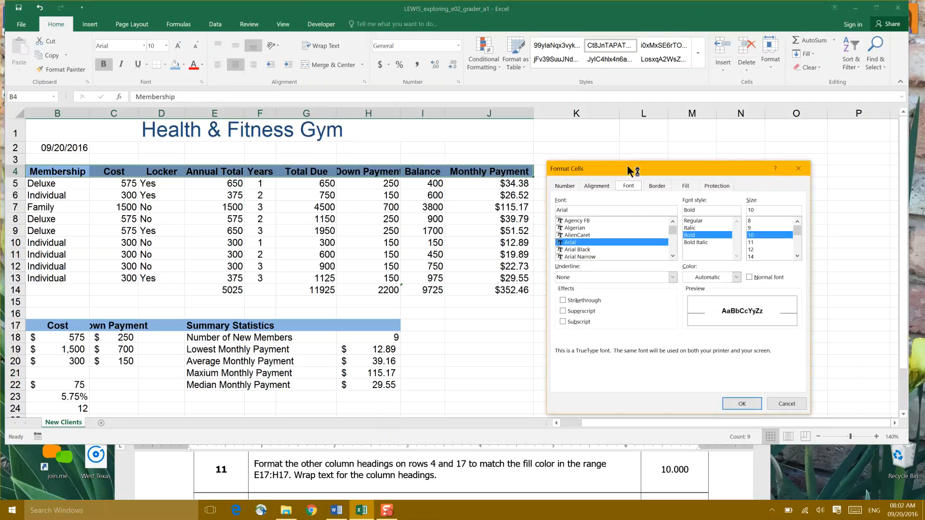
{"action": "left_click_drag", "start_coordinate": [630, 171], "coordinate": [495, 134]}
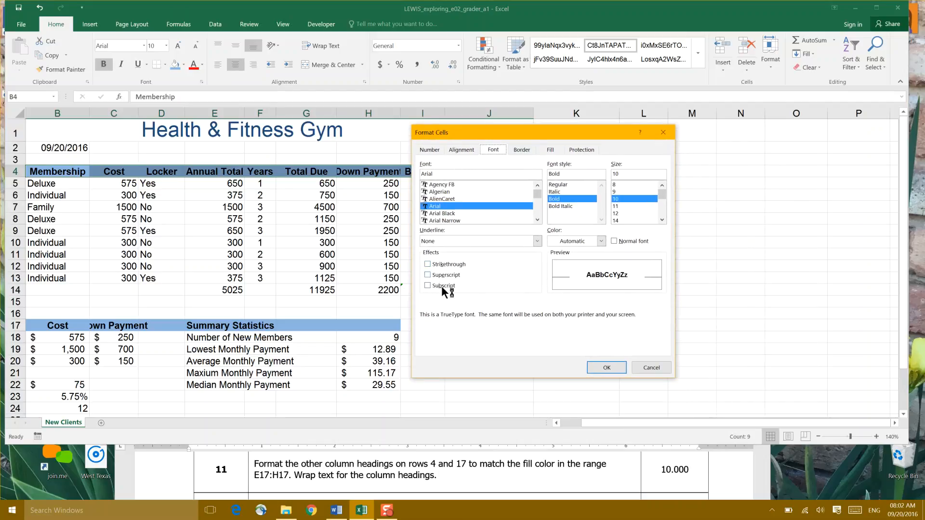
{"action": "left_click", "coordinate": [461, 150]}
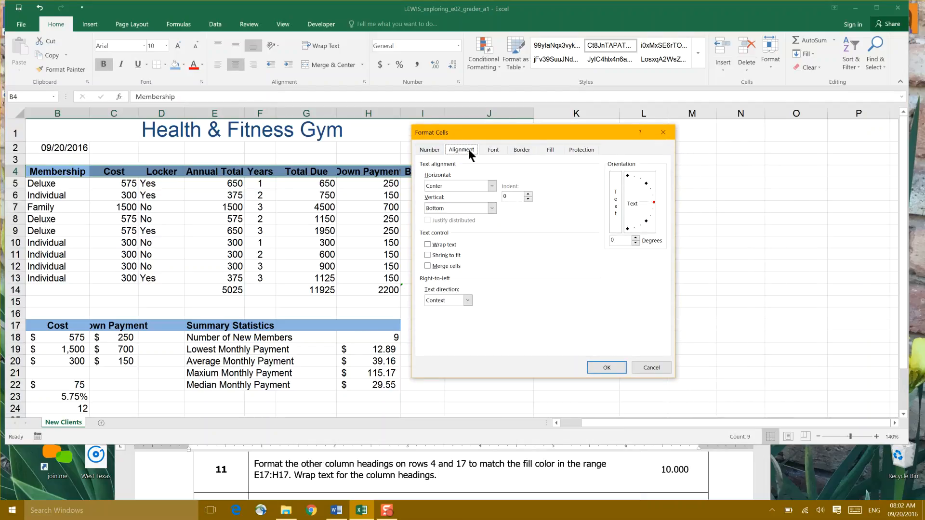
{"action": "left_click", "coordinate": [428, 245]}
{"action": "left_click", "coordinate": [607, 368]}
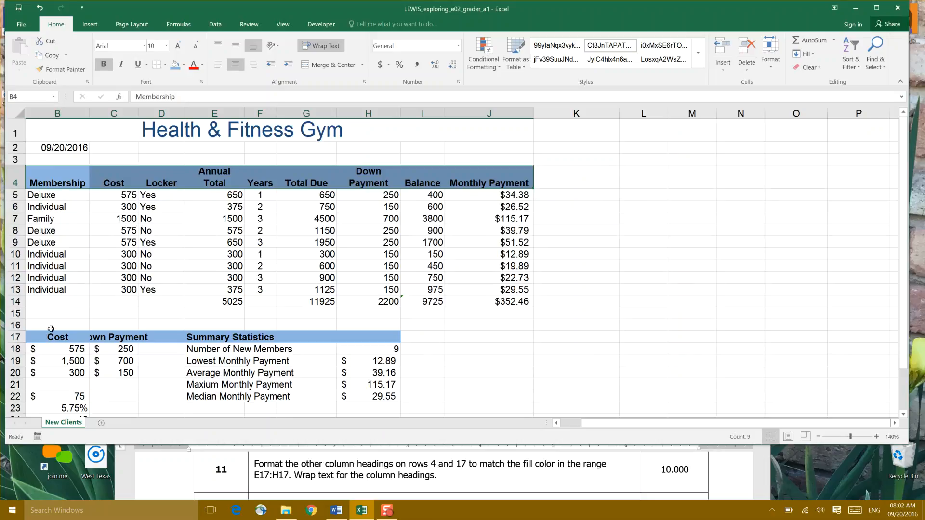
- Turn on text wrapping for the row 17 headings in B17:H17
{"action": "left_click_drag", "start_coordinate": [39, 340], "coordinate": [374, 338]}
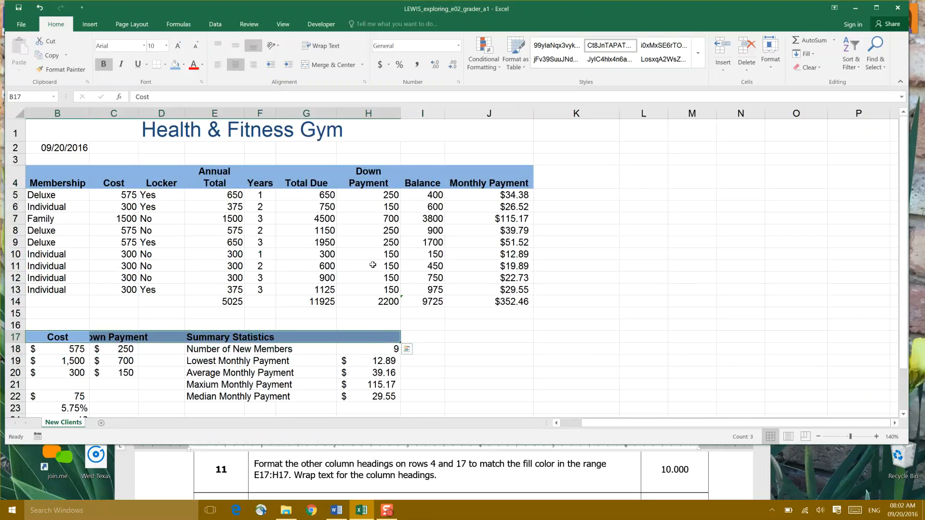
{"action": "left_click", "coordinate": [202, 81]}
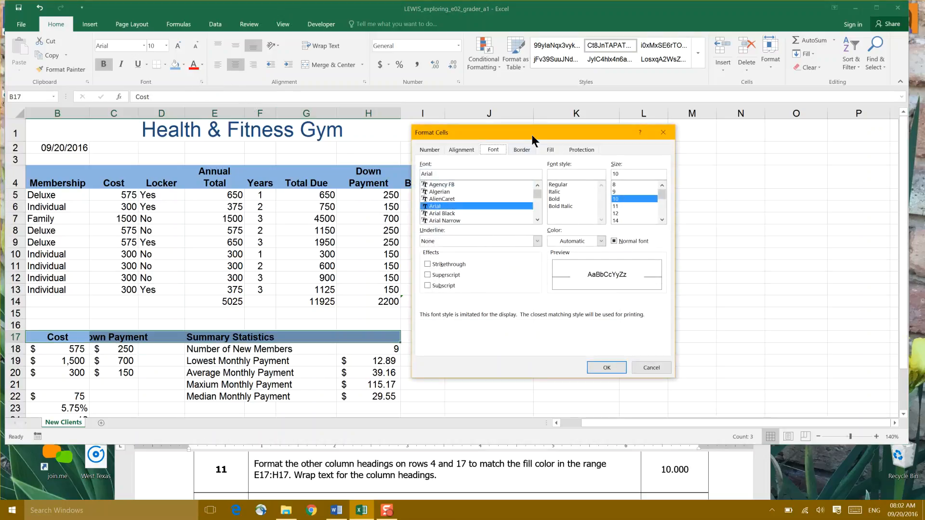
{"action": "left_click", "coordinate": [460, 148]}
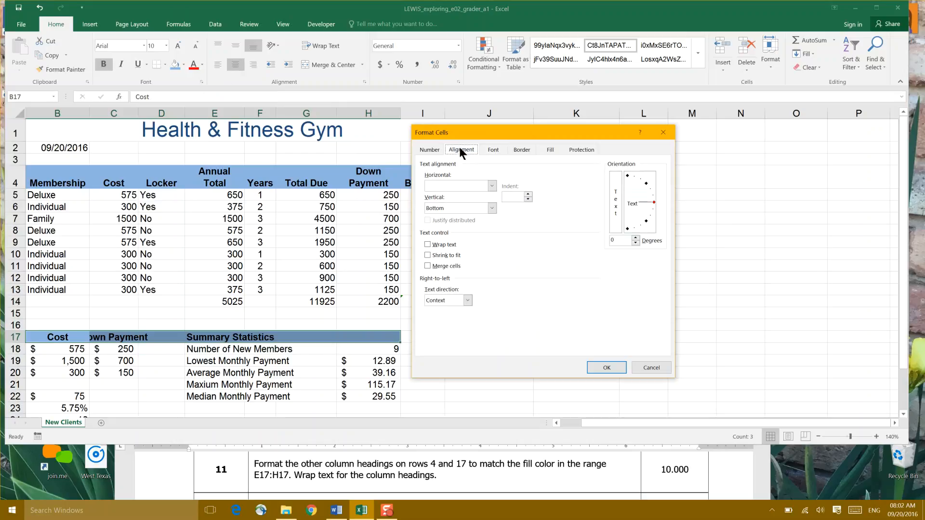
{"action": "left_click", "coordinate": [428, 245]}
{"action": "left_click", "coordinate": [606, 367]}
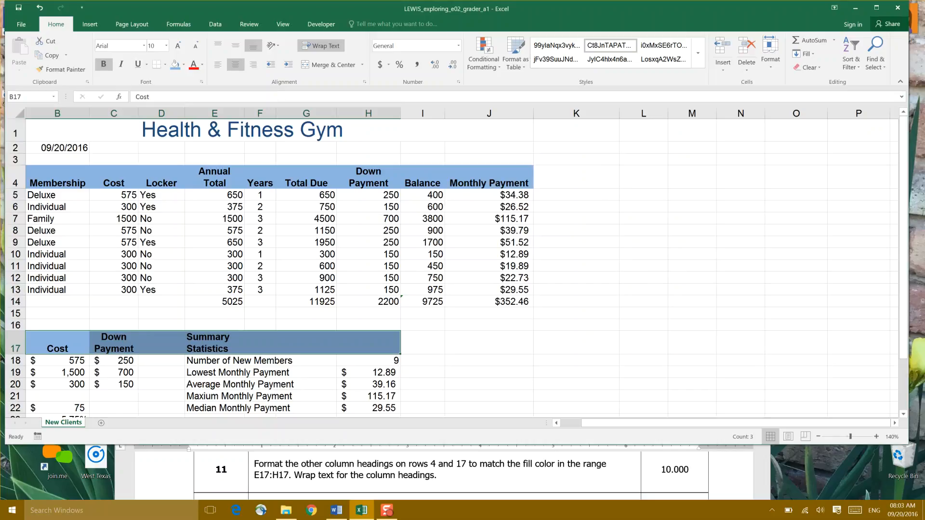
- Set custom left and right page margins of 0.3 inches and open the print preview
{"action": "scroll", "coordinate": [444, 473], "scroll_direction": "down", "scroll_amount": 2}
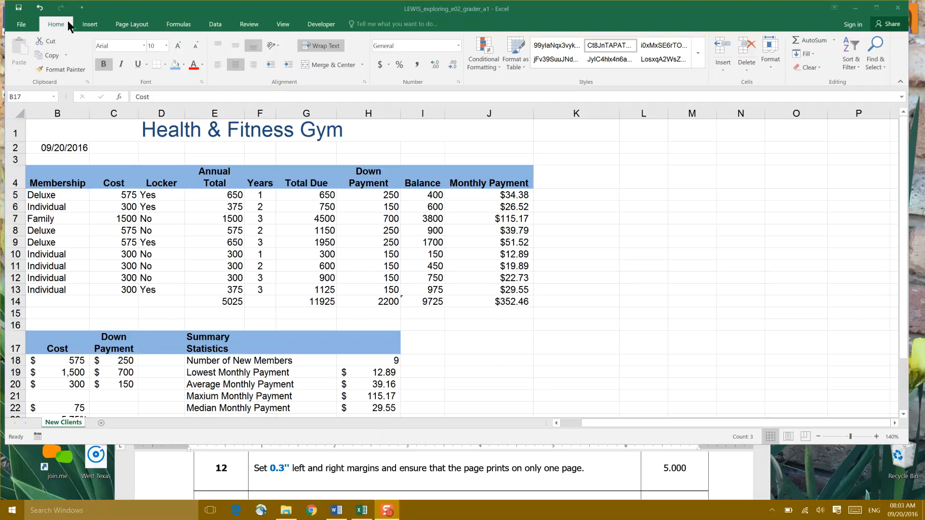
{"action": "left_click", "coordinate": [136, 23]}
{"action": "left_click", "coordinate": [135, 21]}
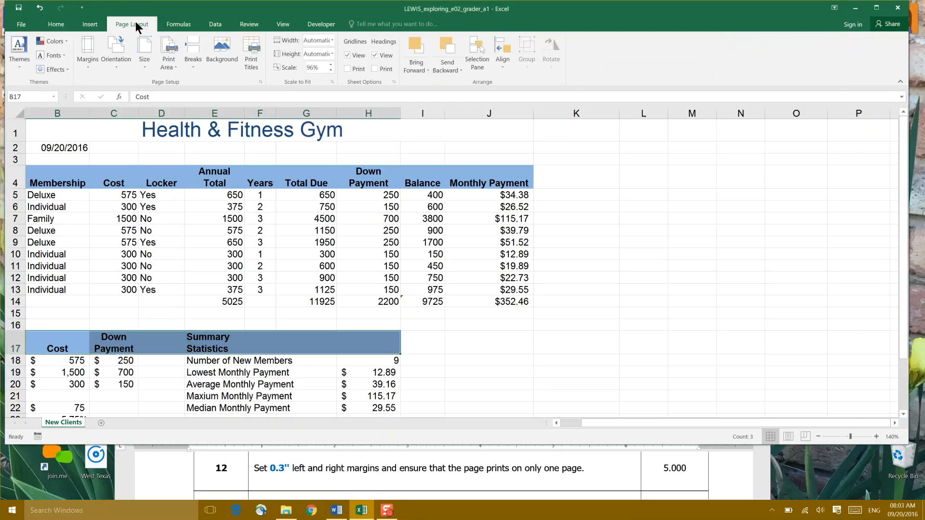
{"action": "left_click", "coordinate": [91, 72]}
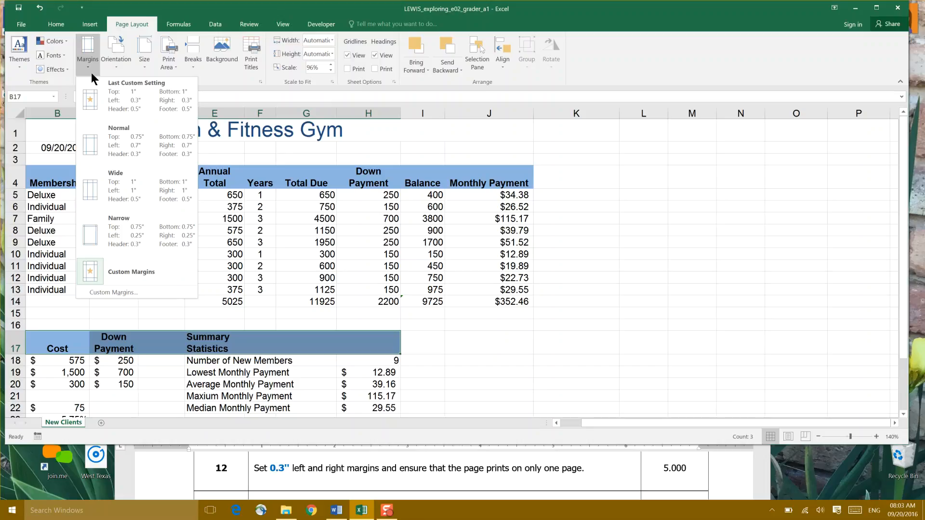
{"action": "left_click", "coordinate": [149, 292]}
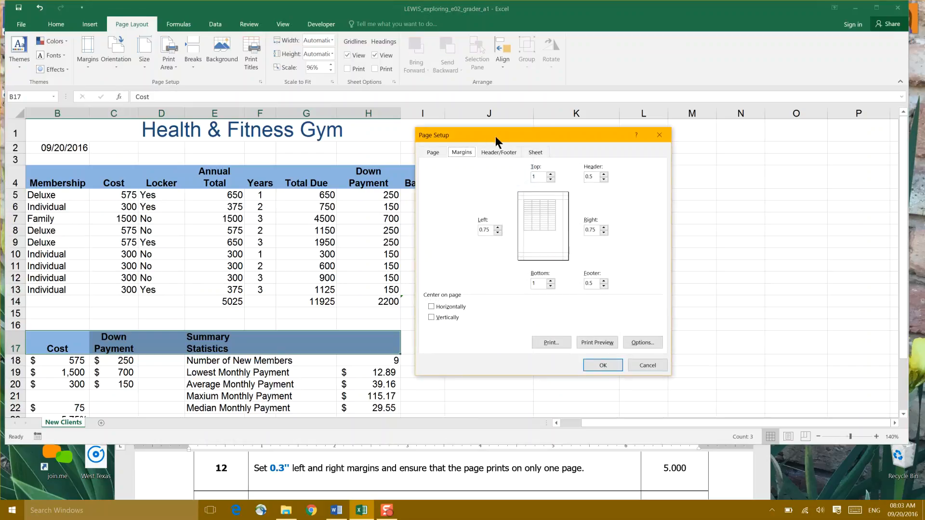
{"action": "left_click_drag", "start_coordinate": [497, 135], "coordinate": [233, 134]}
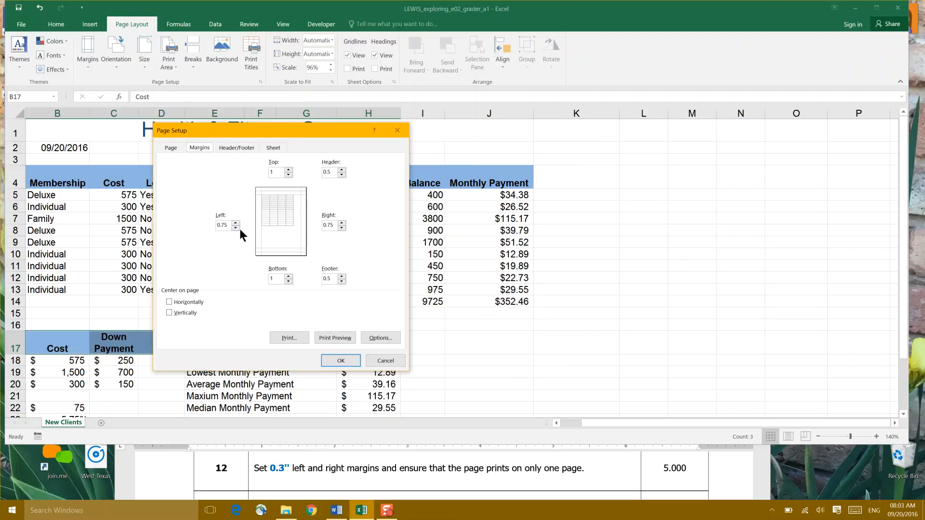
{"action": "left_click_drag", "start_coordinate": [230, 225], "coordinate": [202, 222]}
{"action": "left_click", "coordinate": [340, 228]}
{"action": "left_click", "coordinate": [334, 337]}
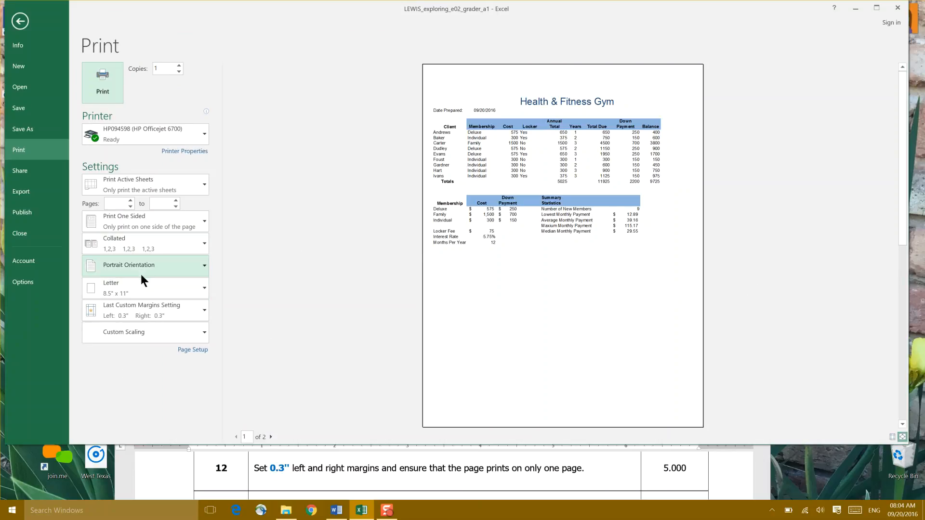
- Set the print scaling to Fit Sheet on One Page and return to the worksheet
{"action": "left_click", "coordinate": [204, 332]}
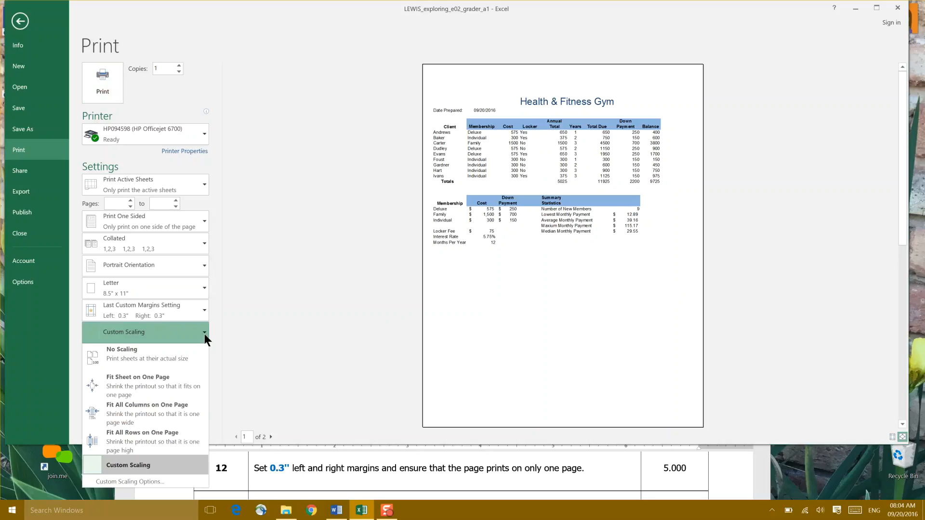
{"action": "left_click", "coordinate": [175, 388]}
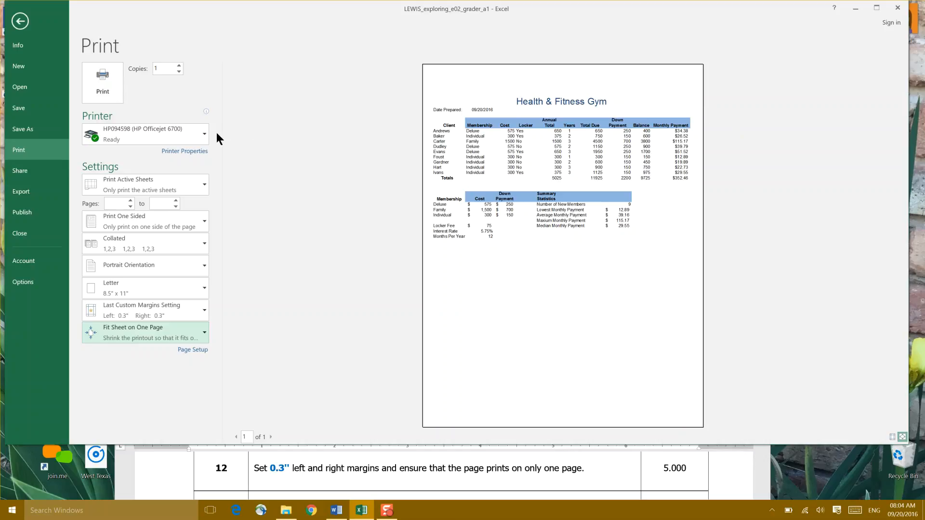
{"action": "left_click", "coordinate": [21, 22]}
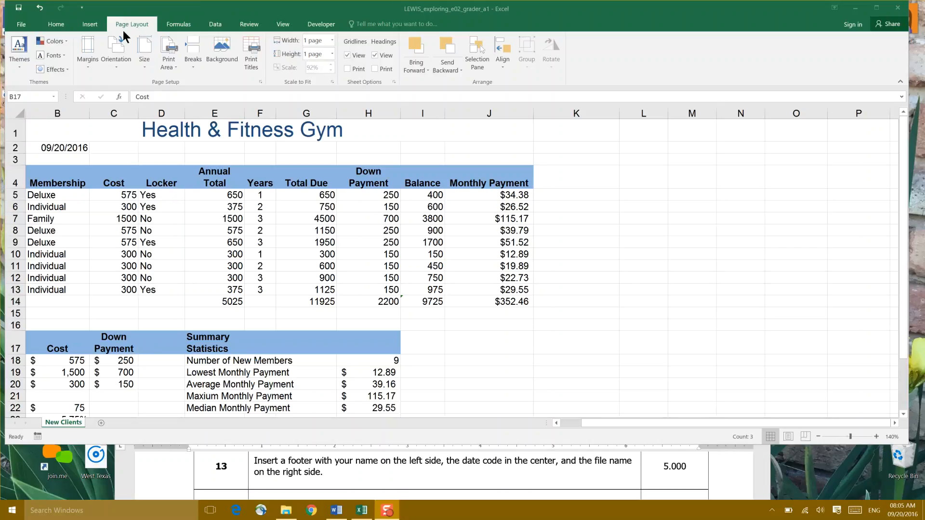
- Start a custom footer in the page setup and enter the author's last name in its left section
{"action": "left_click", "coordinate": [85, 65]}
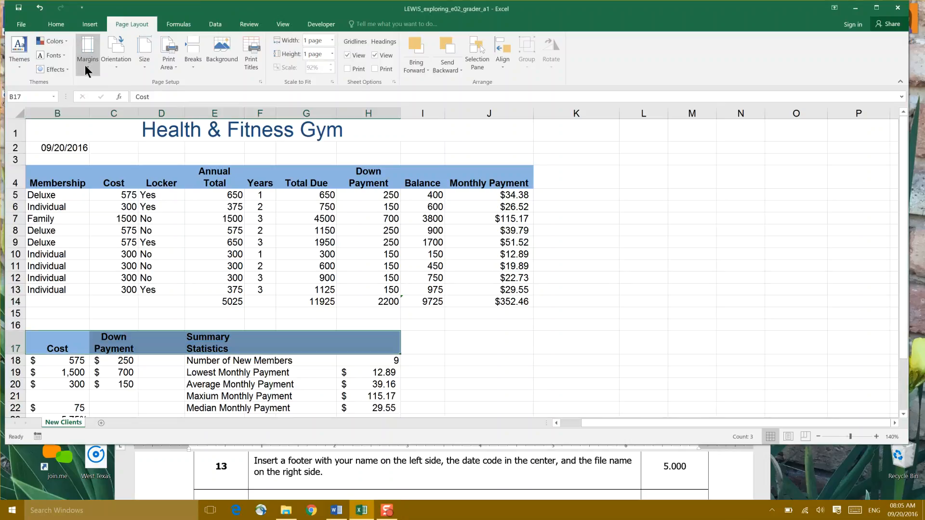
{"action": "left_click", "coordinate": [85, 65]}
{"action": "left_click", "coordinate": [110, 267]}
{"action": "left_click_drag", "start_coordinate": [232, 130], "coordinate": [406, 191]}
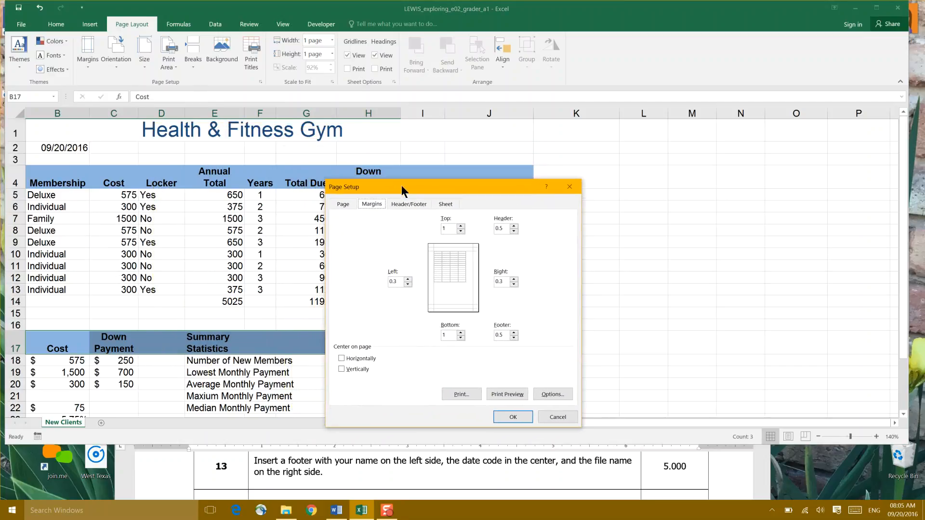
{"action": "left_click", "coordinate": [404, 207]}
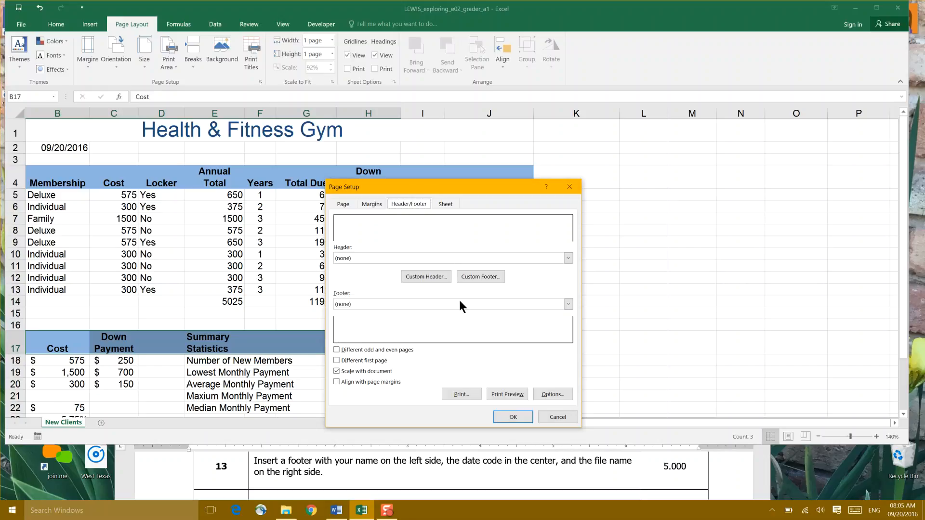
{"action": "left_click", "coordinate": [477, 277]}
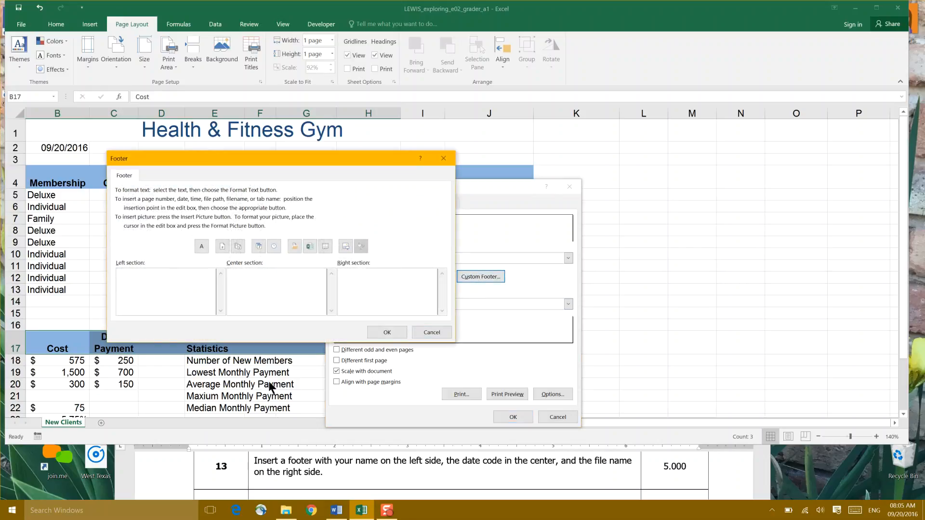
{"action": "left_click_drag", "start_coordinate": [268, 156], "coordinate": [439, 243]}
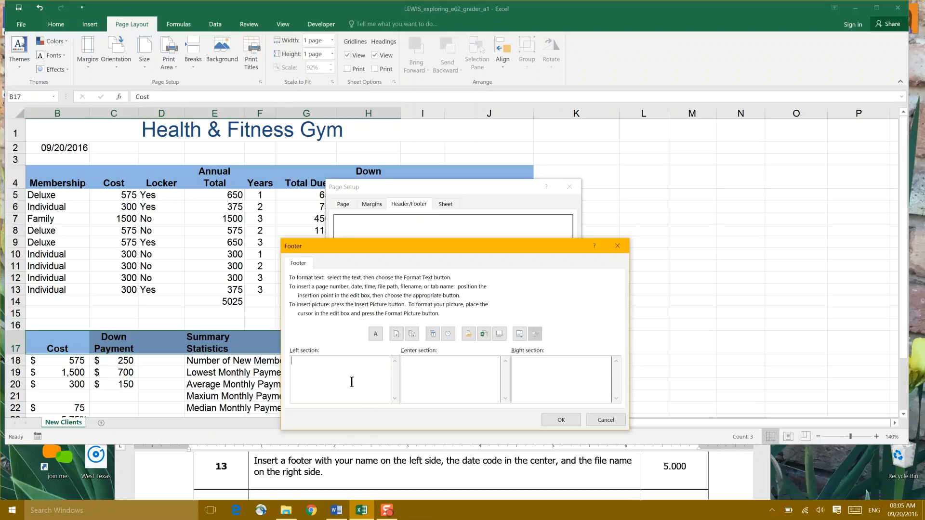
{"action": "type", "text": "LEWIS"}
- Insert the date code in the footer's center section and the file name code in its right section, and apply the footer
{"action": "key", "text": "Tab"}
{"action": "left_click", "coordinate": [432, 334]}
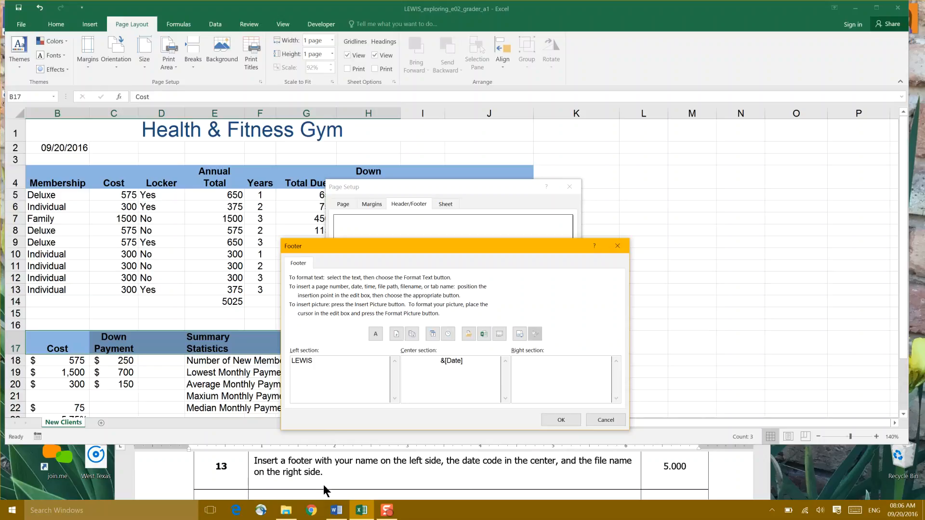
{"action": "left_click", "coordinate": [484, 333]}
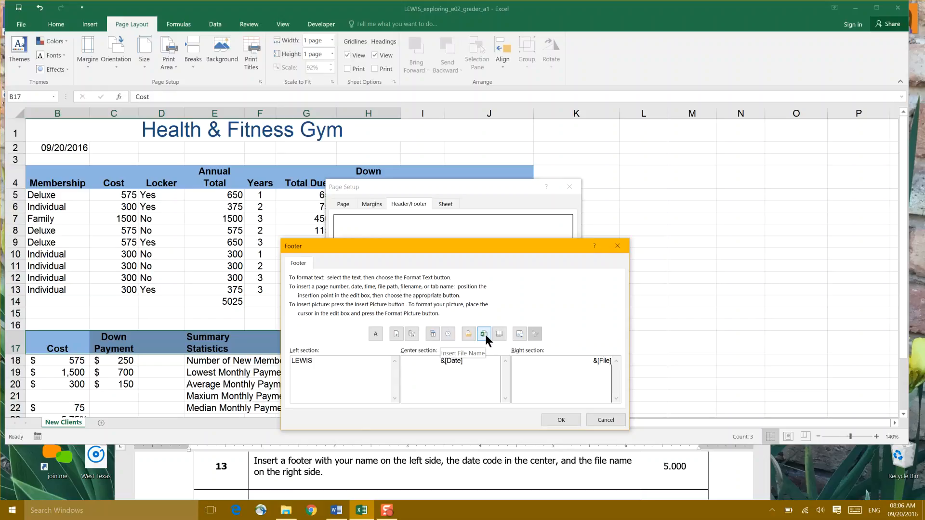
{"action": "left_click", "coordinate": [552, 417]}
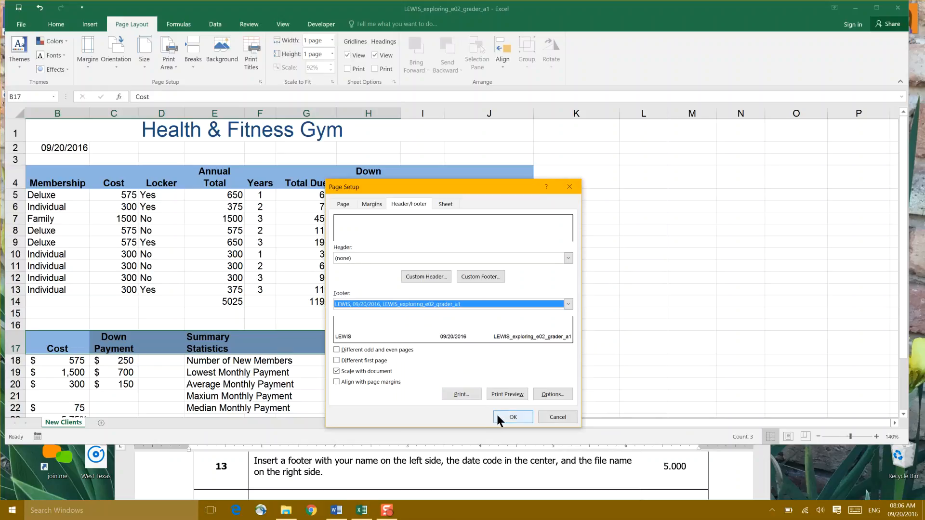
{"action": "left_click", "coordinate": [512, 417]}
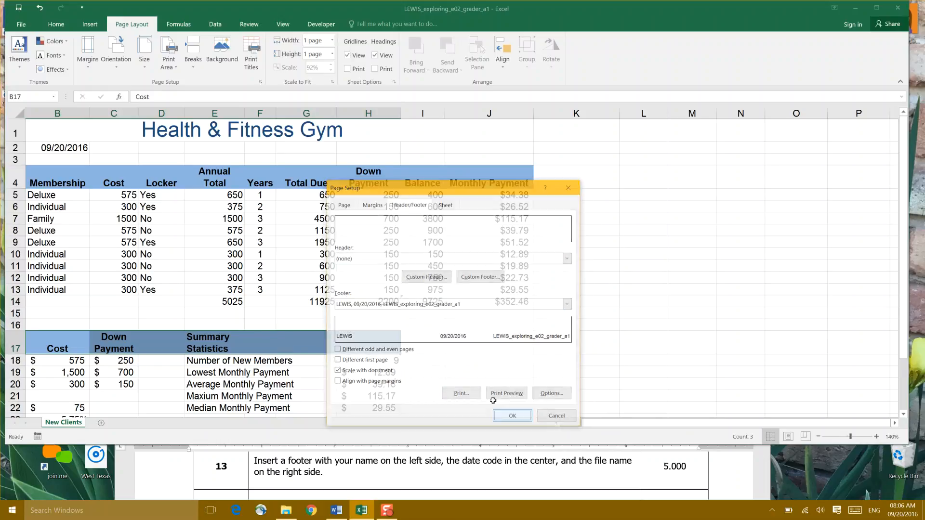
- Save the workbook and check the final instruction in the Word document
{"action": "left_click", "coordinate": [20, 12]}
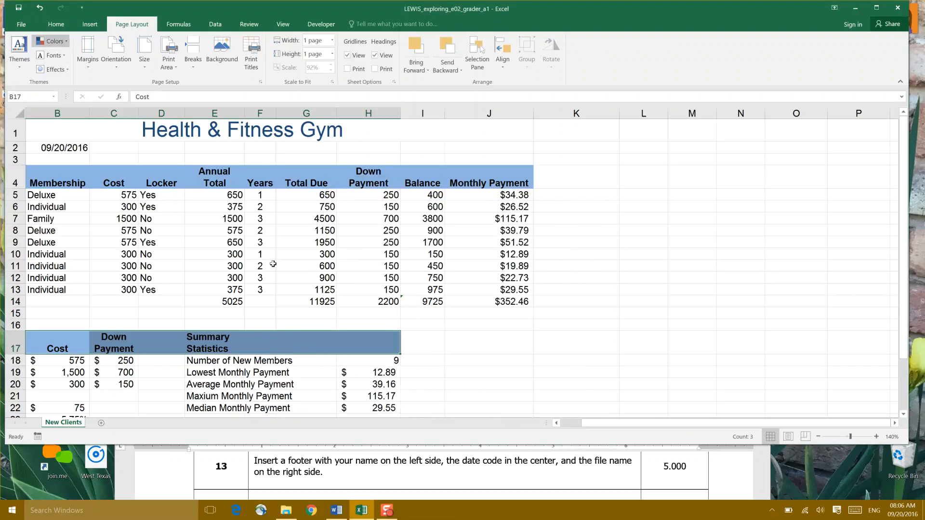
{"action": "left_click", "coordinate": [619, 469]}
{"action": "scroll", "coordinate": [619, 469], "scroll_direction": "down", "scroll_amount": 3}
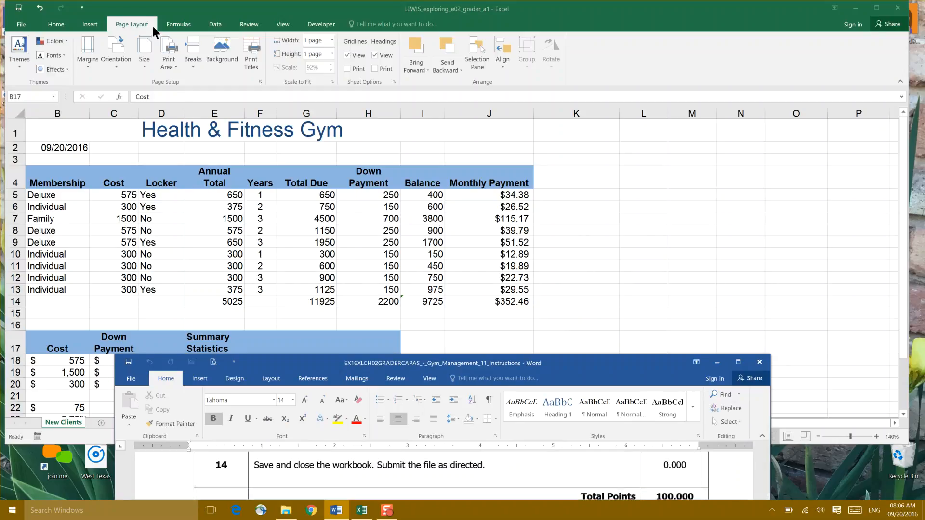
{"action": "left_click", "coordinate": [20, 7]}
{"action": "left_click", "coordinate": [21, 8]}
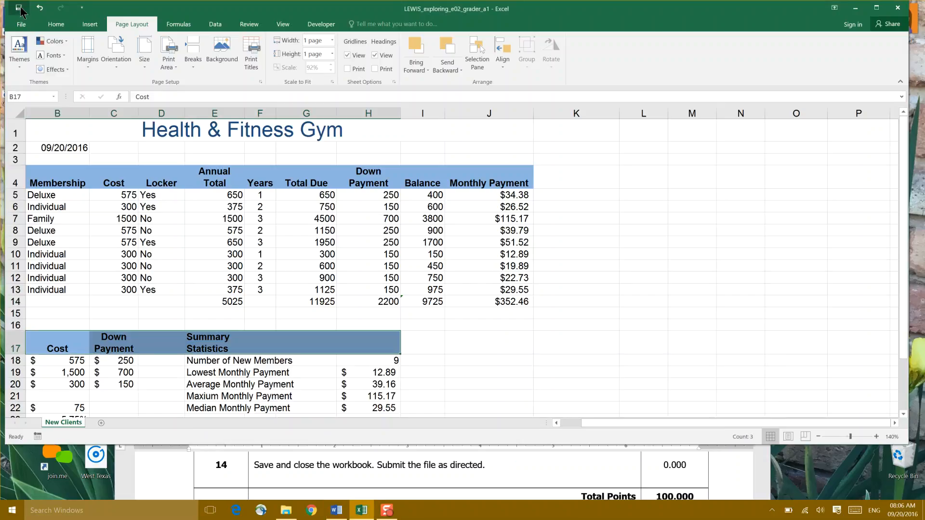